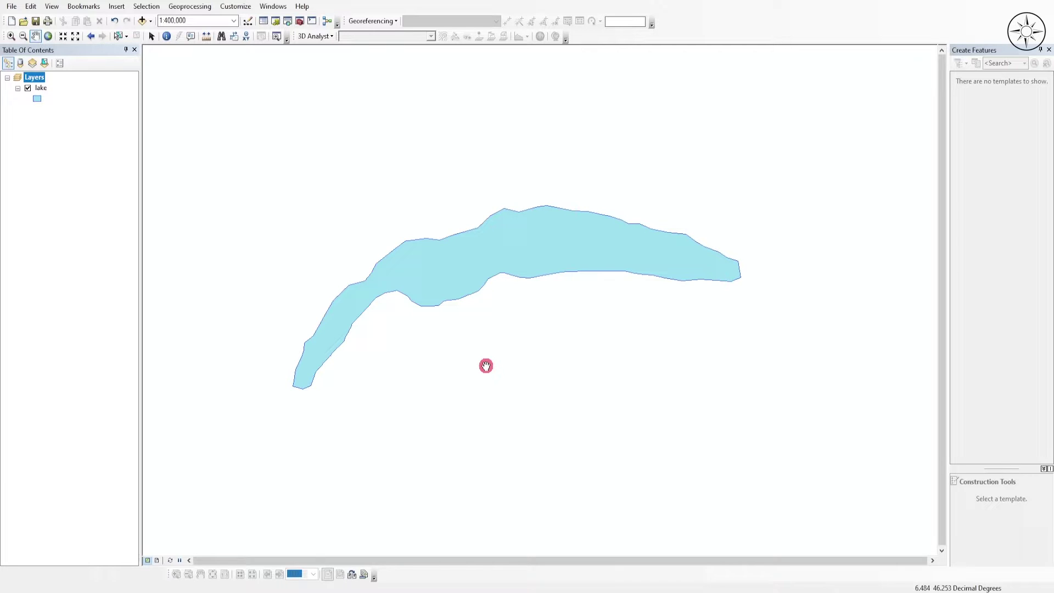
- Search the tools for 'kmz' and open Layer To KML
click(288, 22)
drag(766, 159, 785, 132)
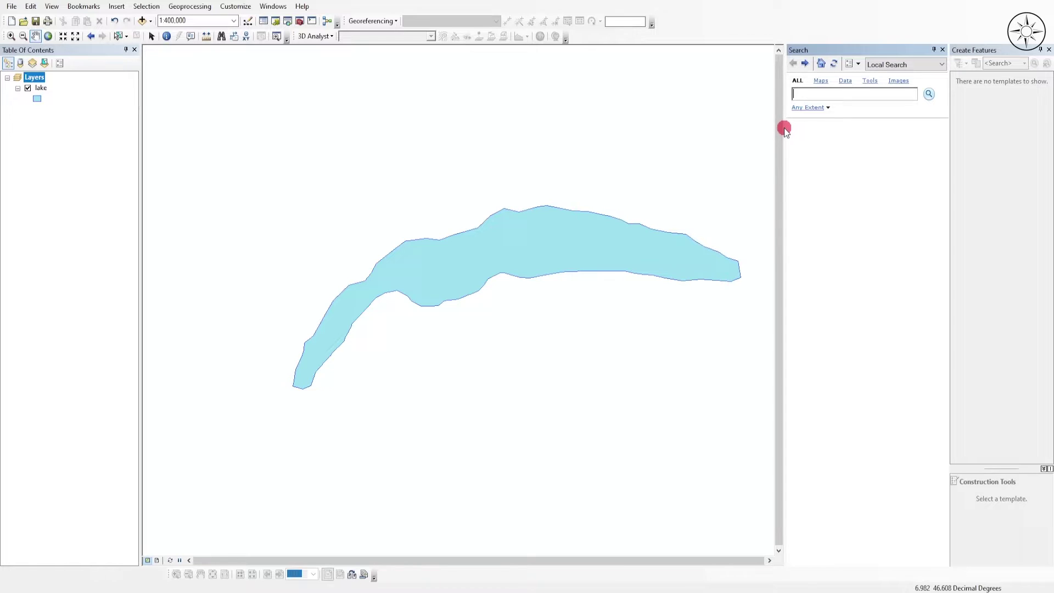
text(kmz)
key(Return)
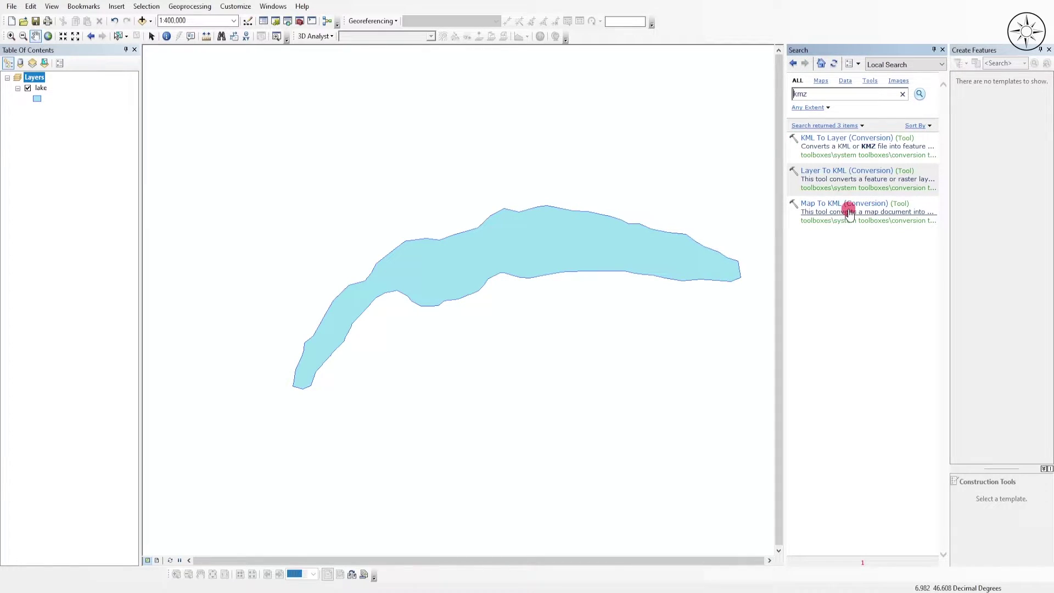
click(843, 174)
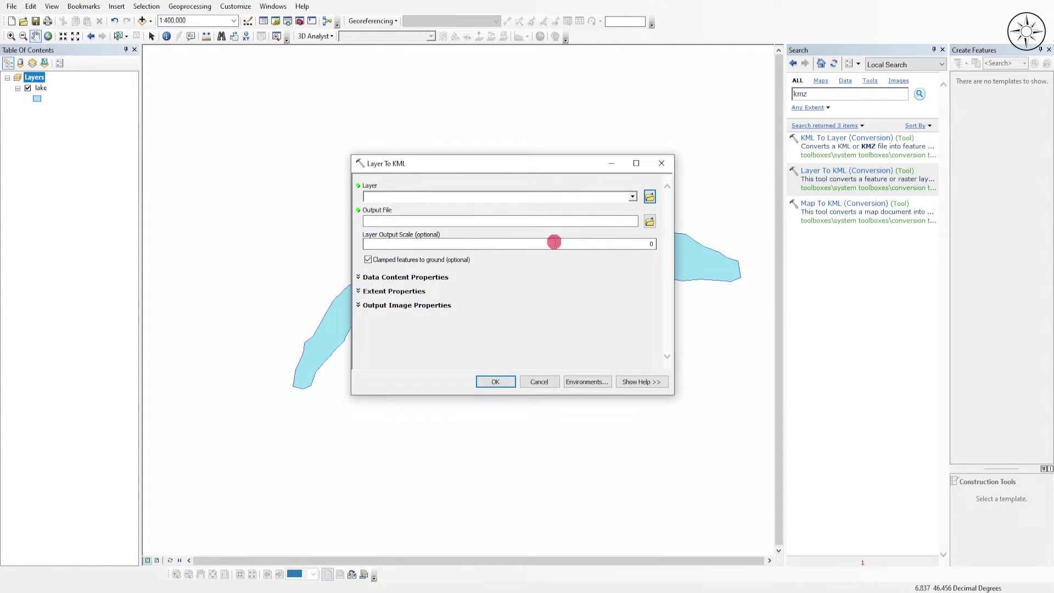
- Convert the lake layer to the KMZ file shp_kmz\lake.kmz
click(631, 196)
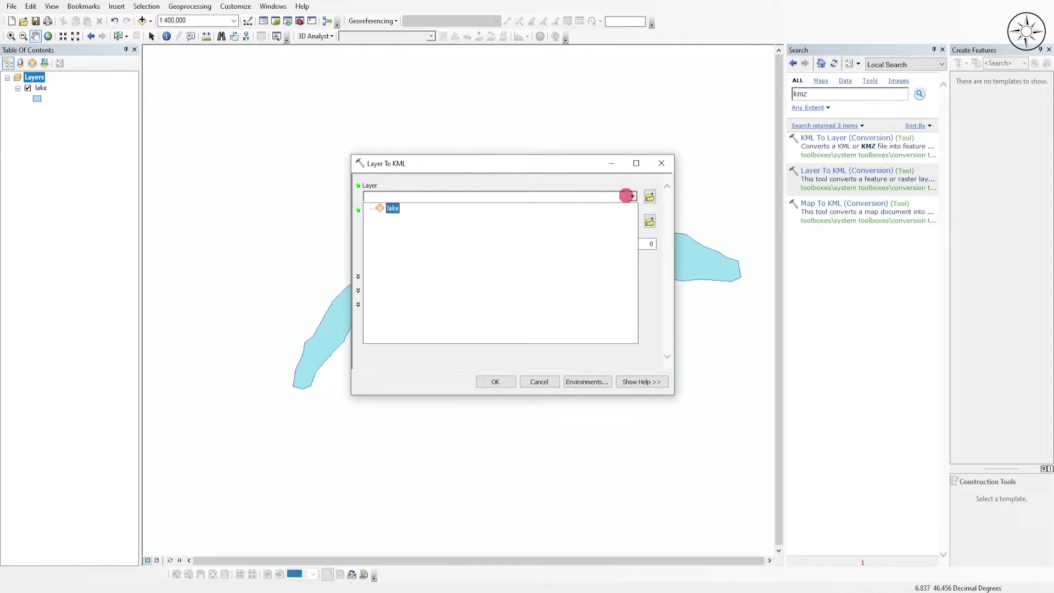
click(397, 212)
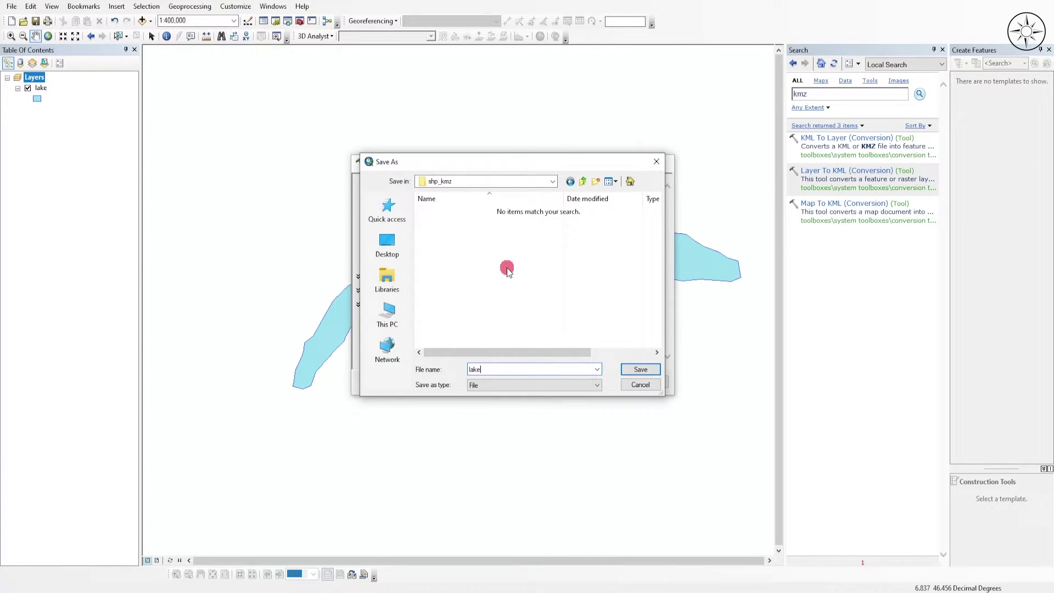
click(640, 369)
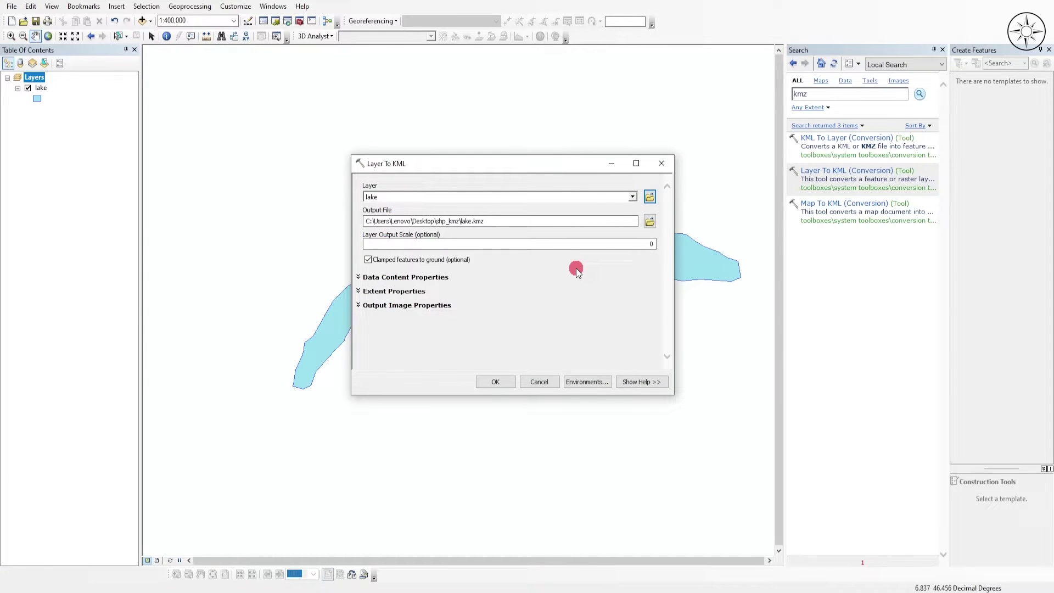
click(495, 382)
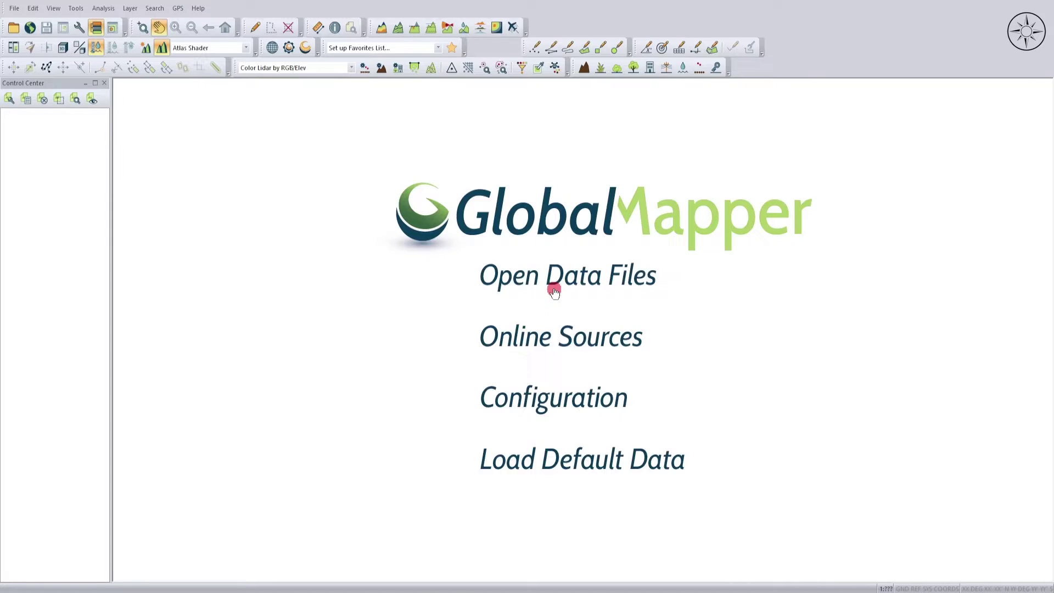
- Open lake.shp from the Global Mapper start screen
click(554, 291)
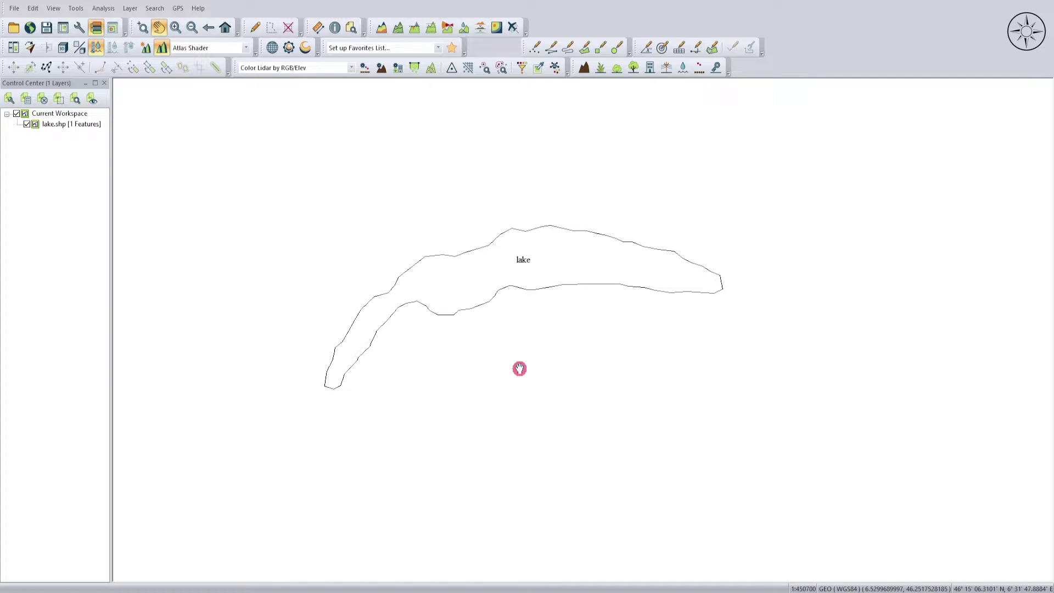
- Export the vector data as KML/KMZ (Vector Data Only), saved as lake2 in shp_kmz
click(15, 9)
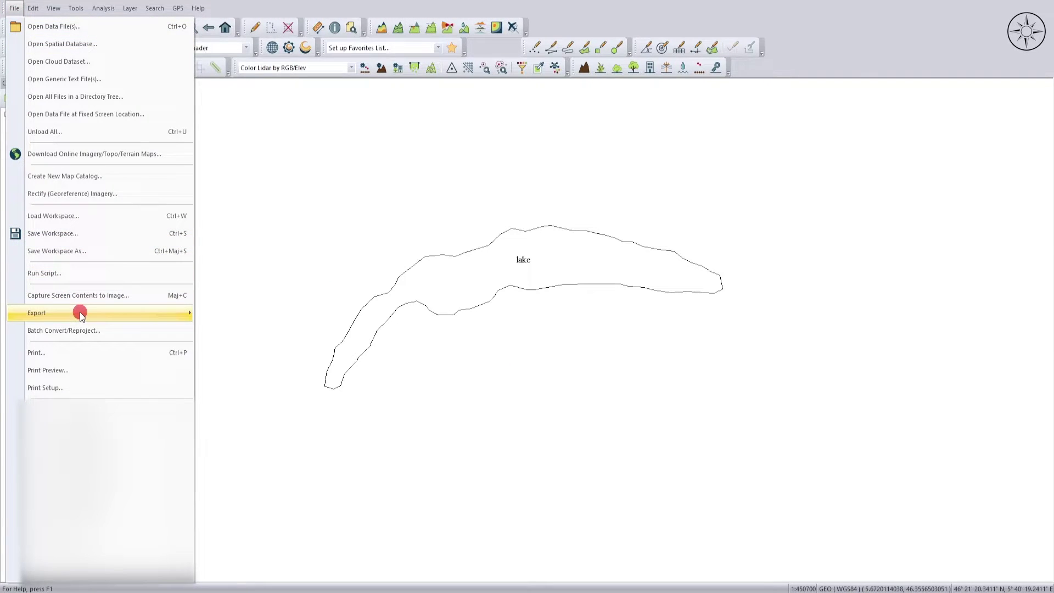
mouse_move(96, 314)
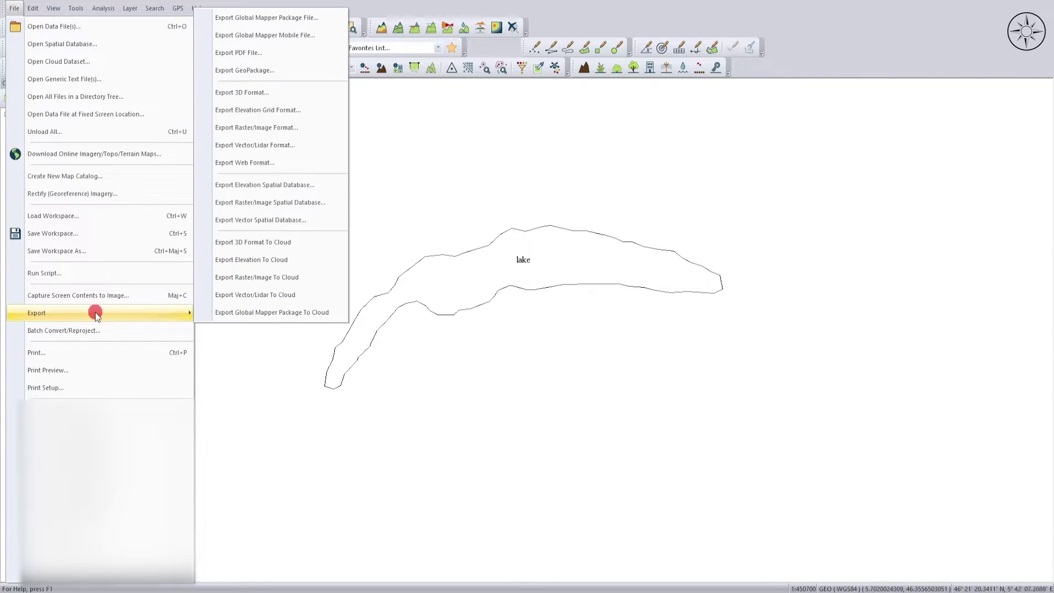
click(318, 150)
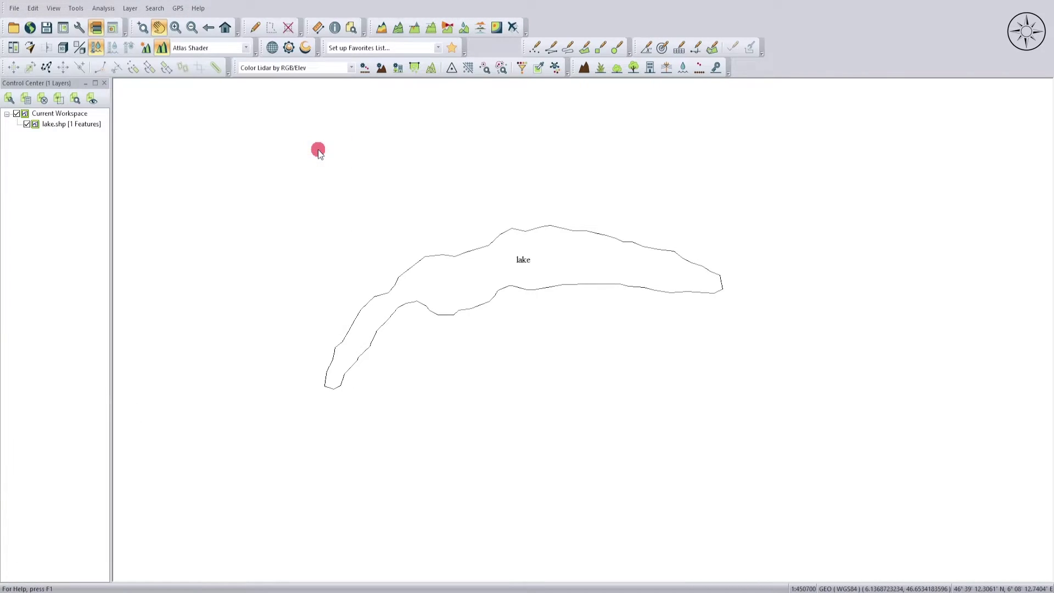
click(525, 310)
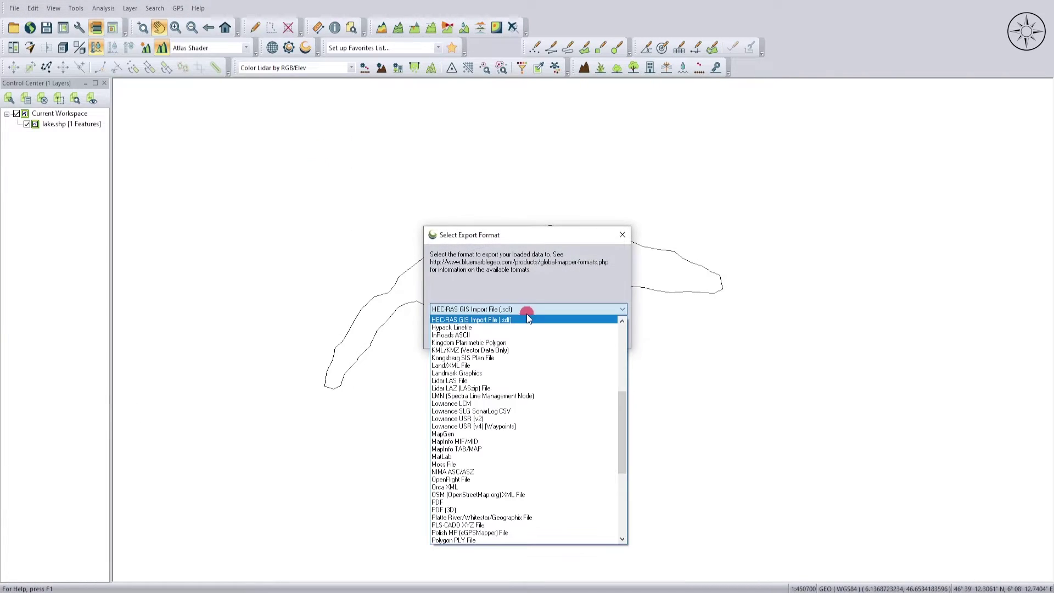
click(521, 350)
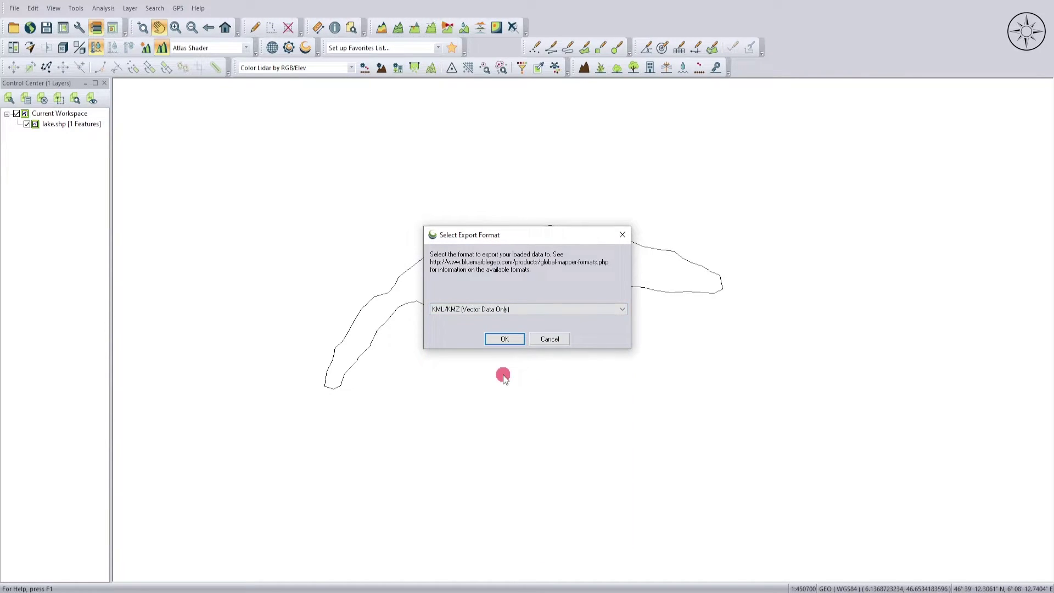
click(504, 339)
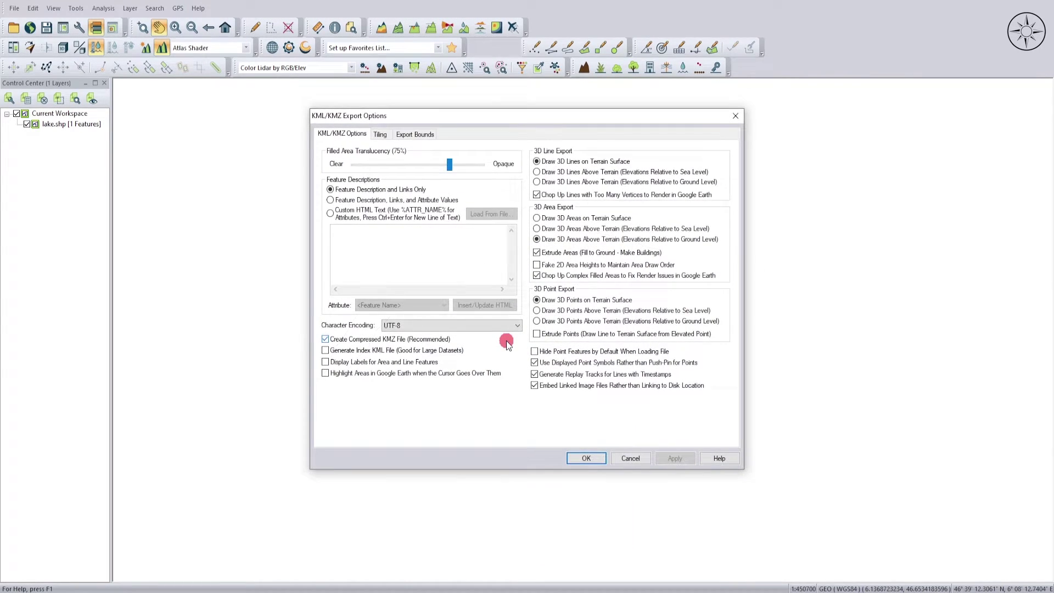
click(583, 459)
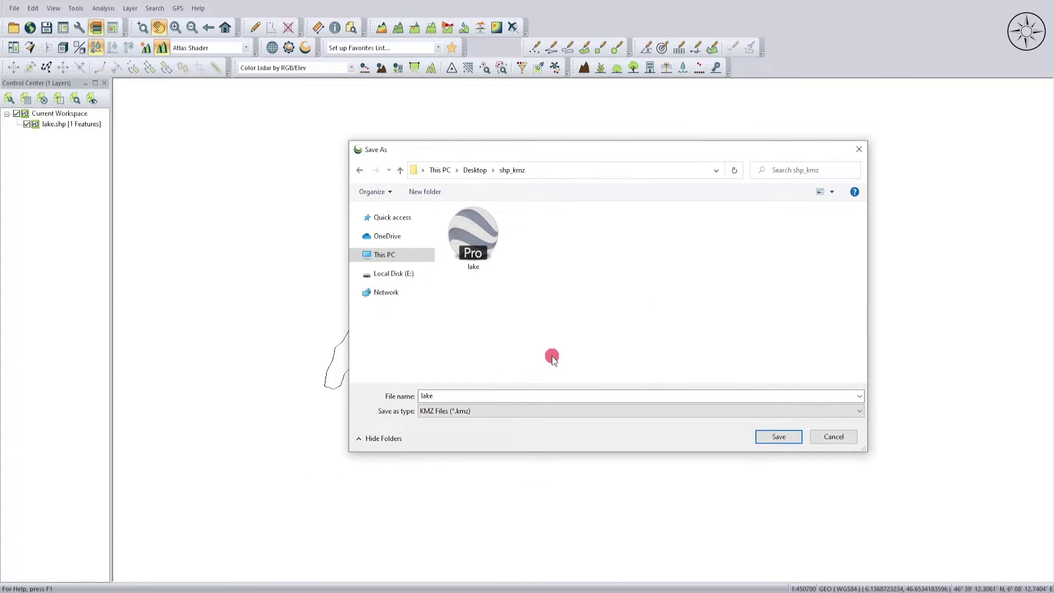
click(451, 397)
text(2)
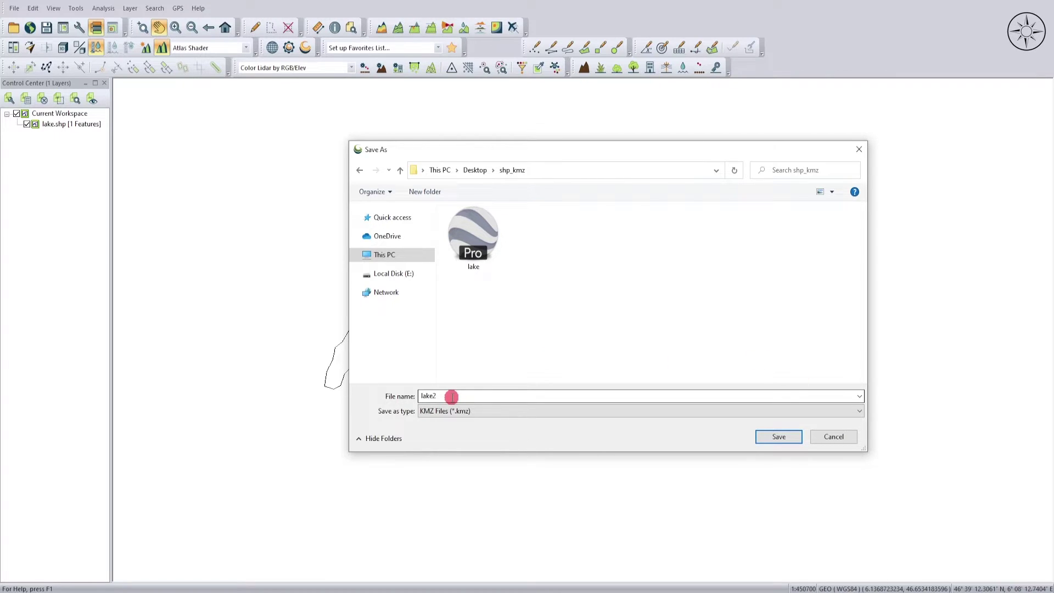
click(779, 438)
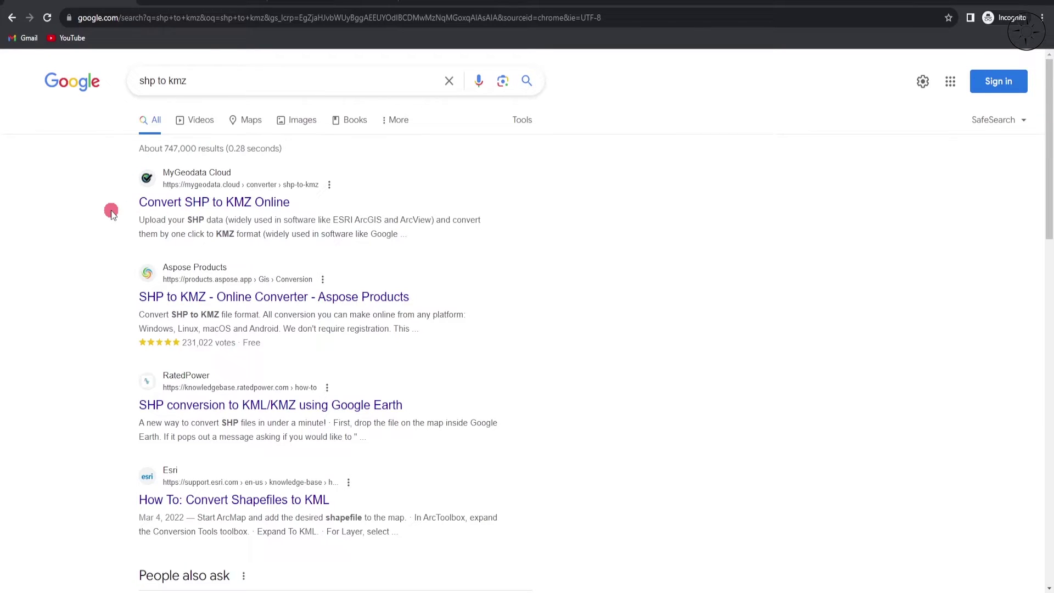
- Open the MyGeodata 'Convert SHP to KMZ Online' search result
click(141, 202)
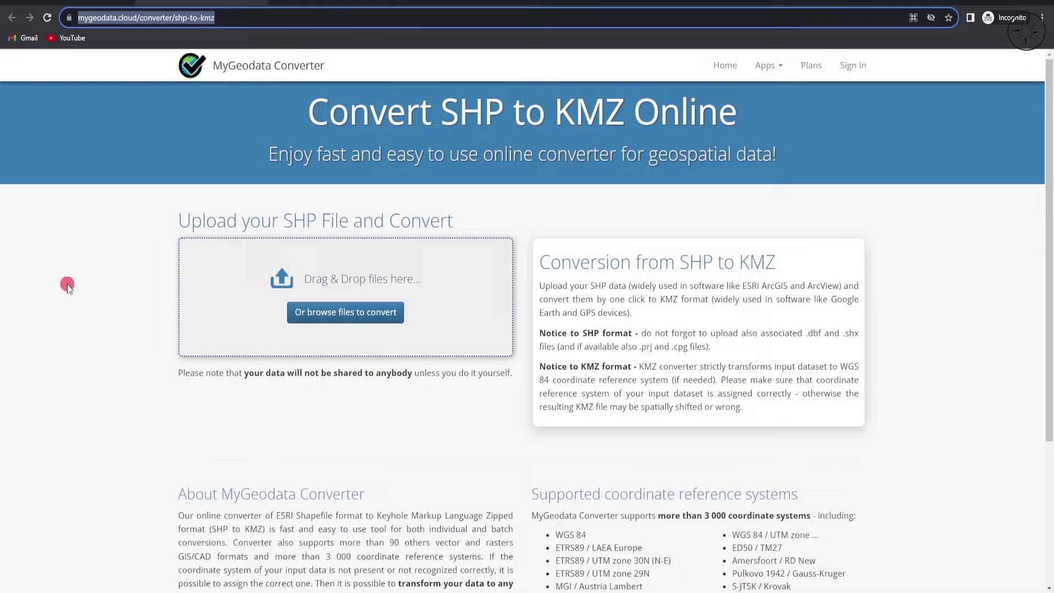
- Select all the lake shapefile component files for upload
click(334, 295)
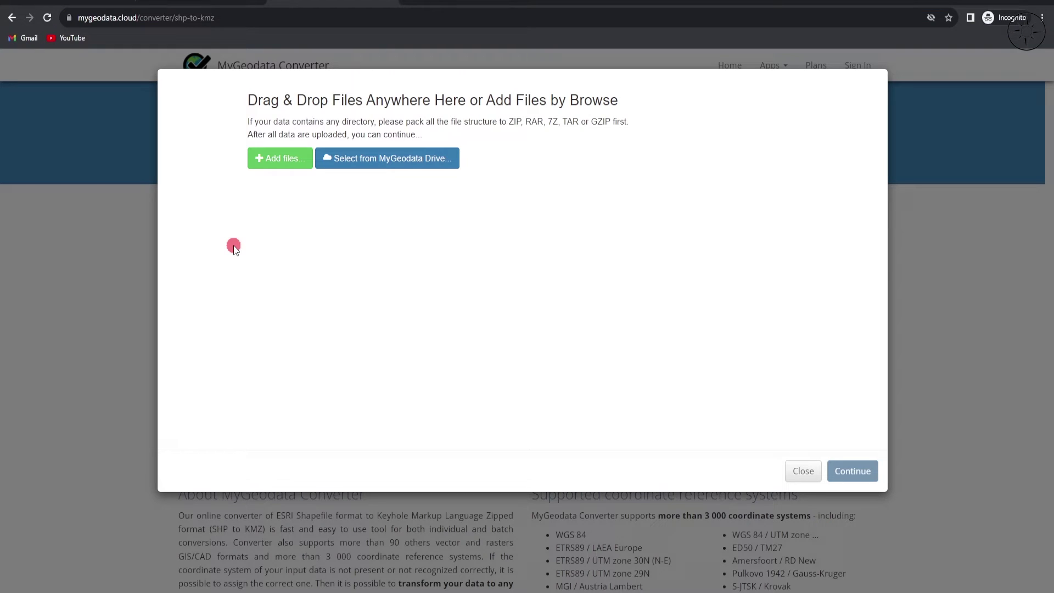
click(289, 164)
click(506, 101)
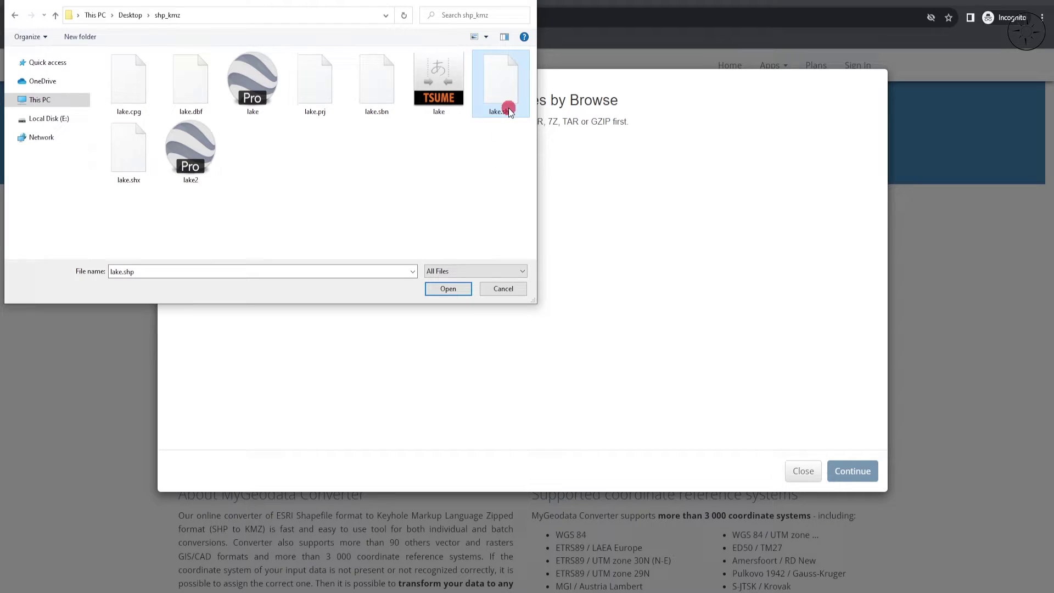
ctrl+click(442, 96)
ctrl+click(383, 112)
ctrl+click(315, 88)
ctrl+click(191, 88)
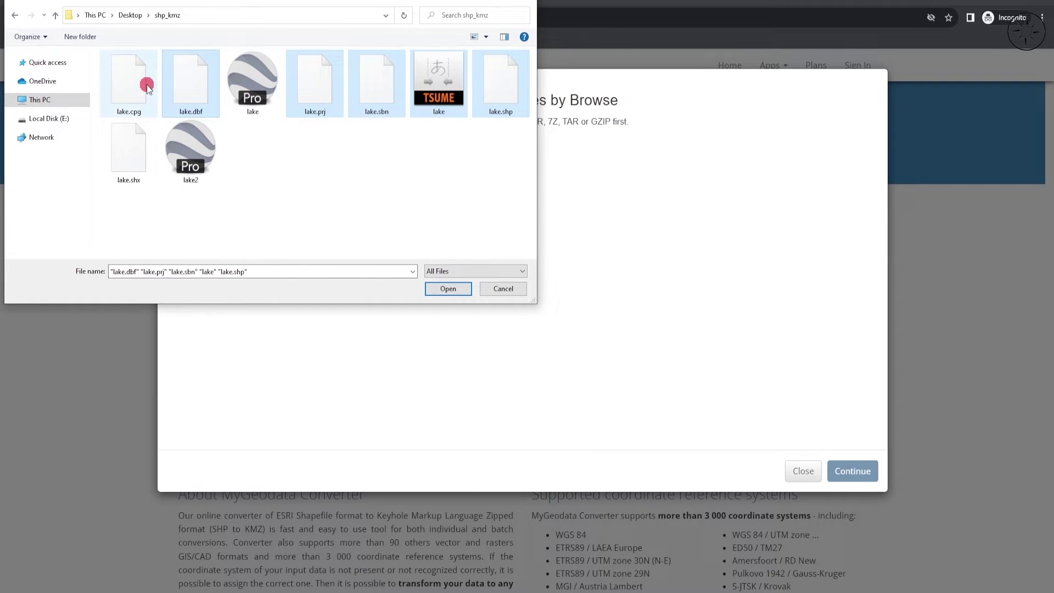
ctrl+click(129, 88)
ctrl+click(129, 154)
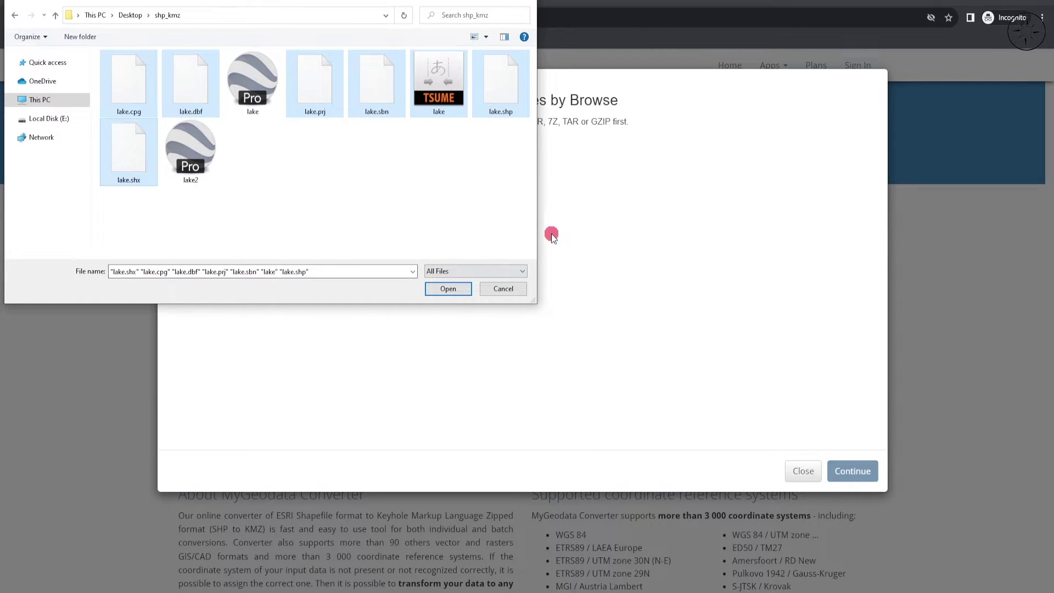
- Upload the lake files and convert them to KMZ
click(456, 289)
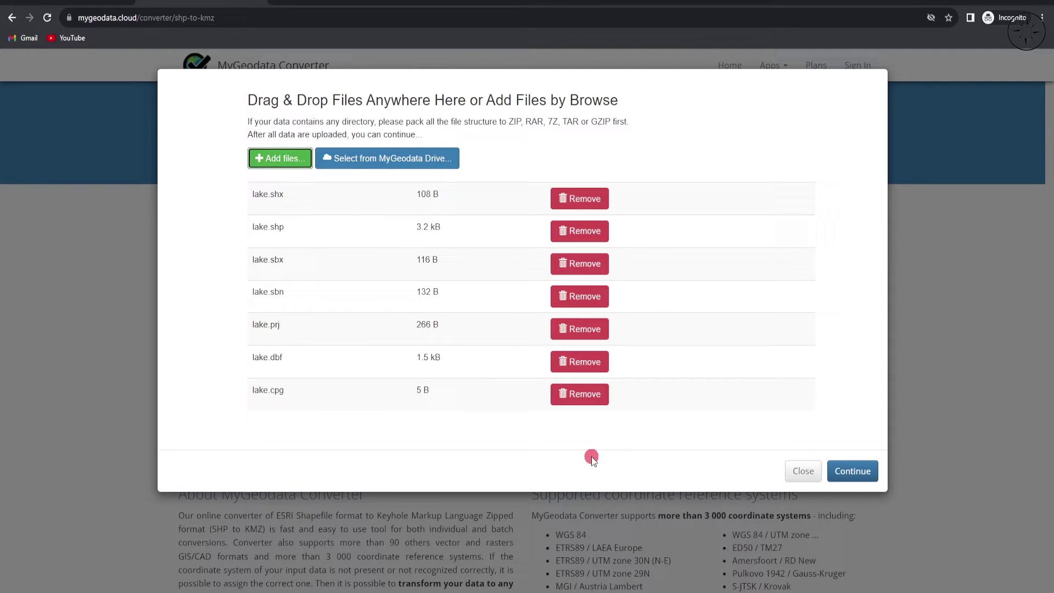
click(868, 481)
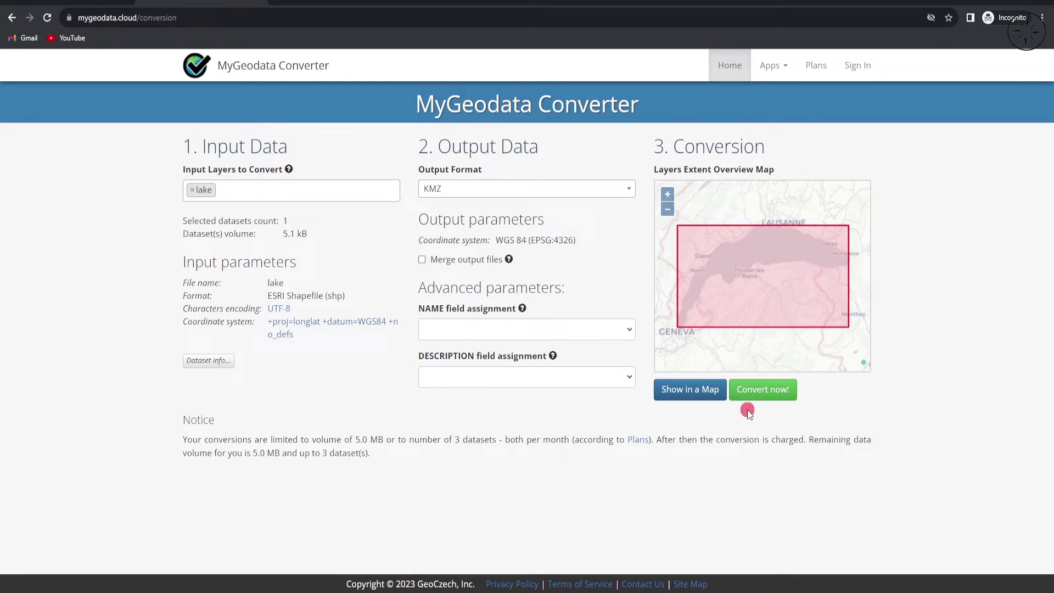
click(764, 396)
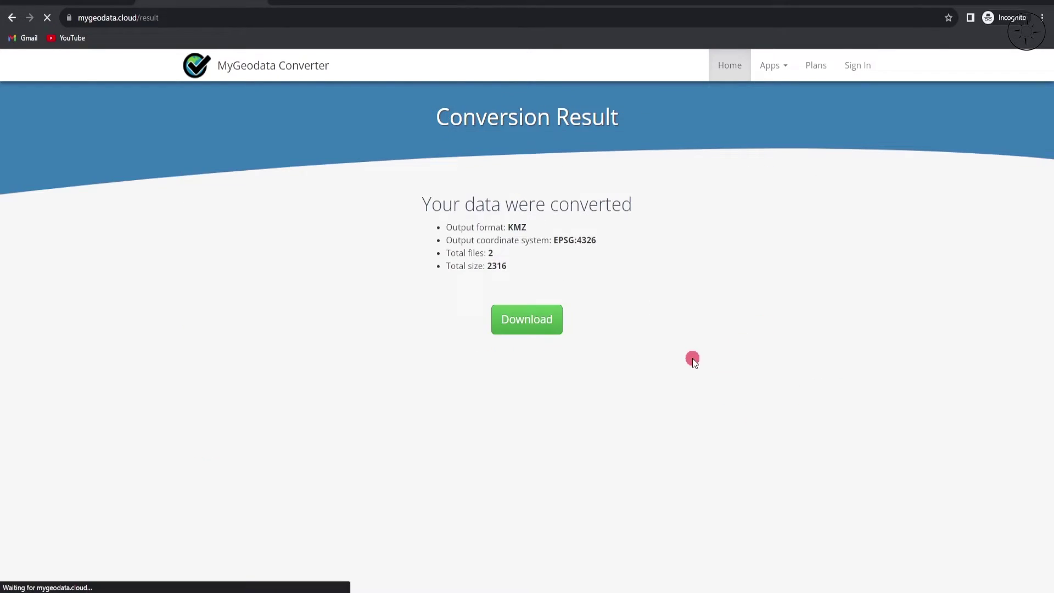
- Download mygeodata.zip and extract it here, checking the lake KMZ, then return to the browser
click(533, 324)
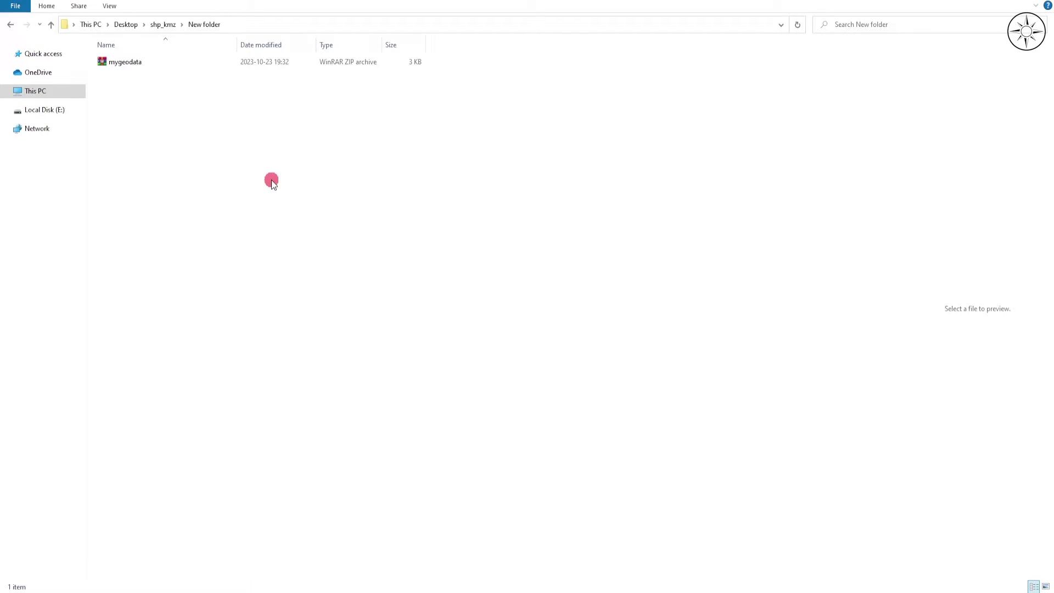
right_click(272, 70)
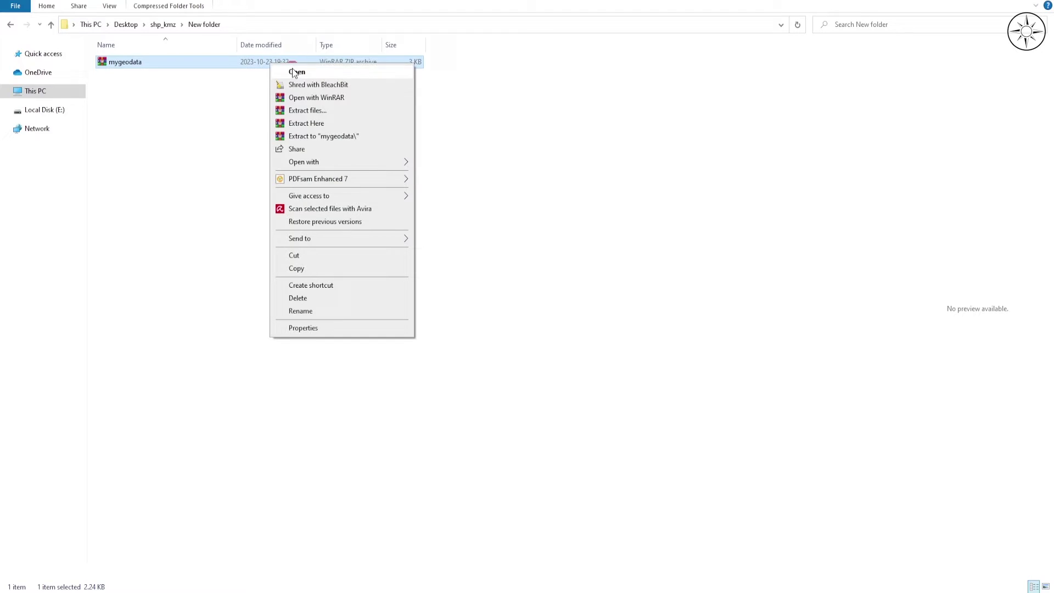
click(335, 123)
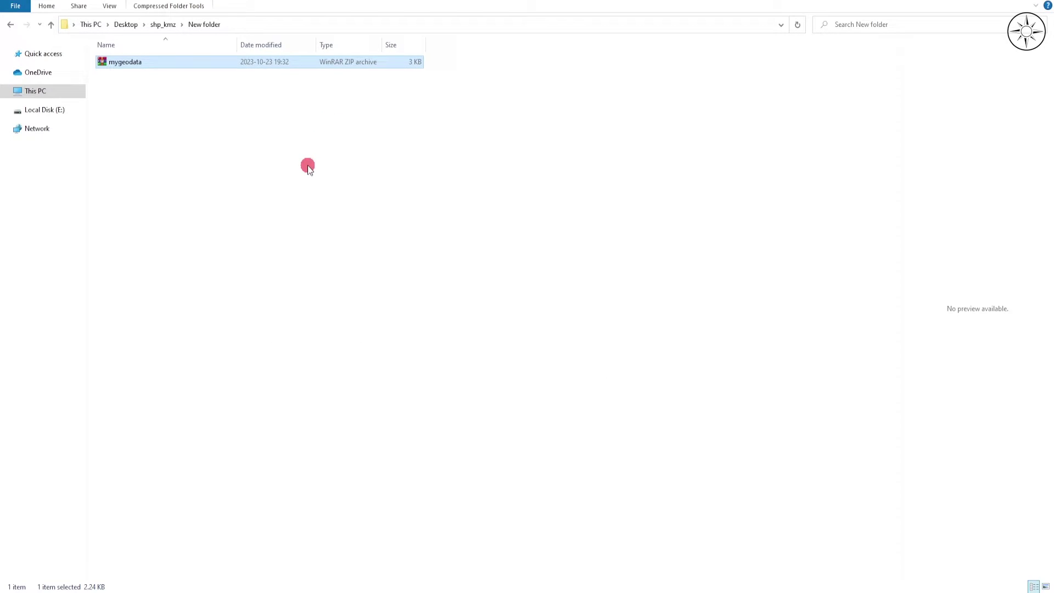
click(253, 159)
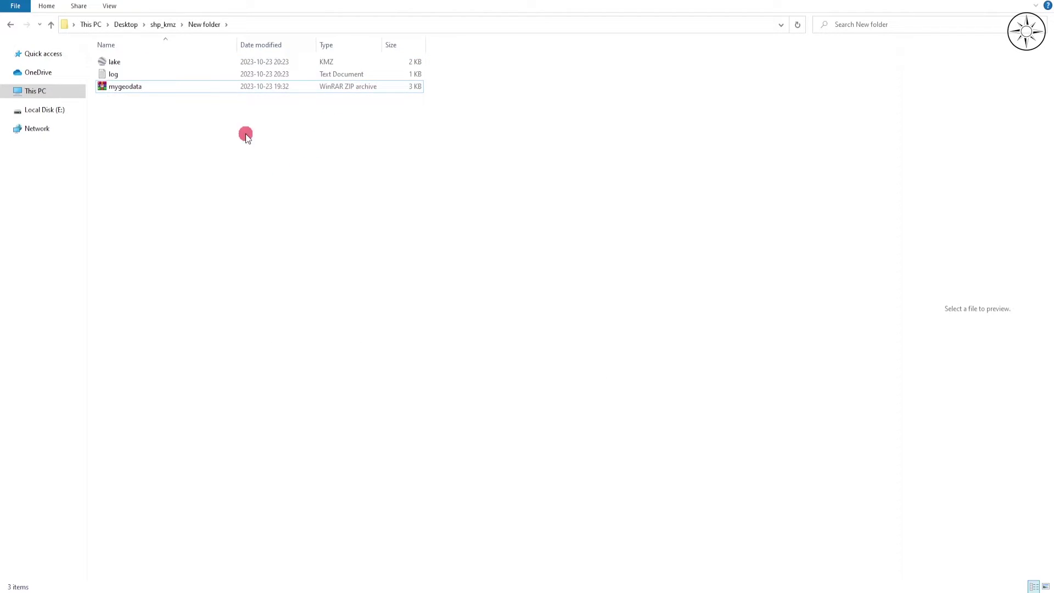
click(188, 63)
click(226, 177)
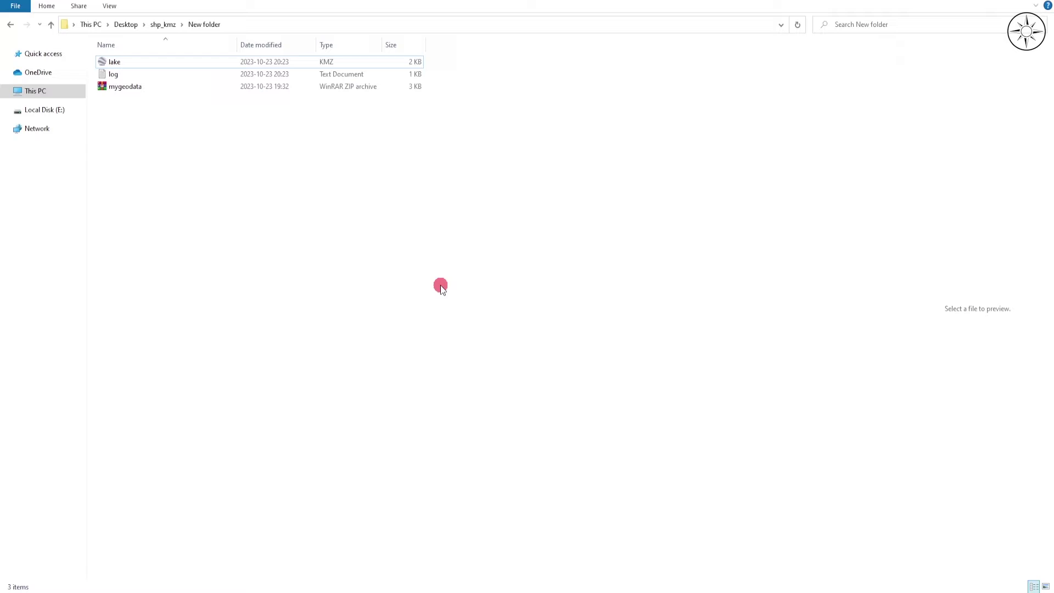
key(alt+Tab)
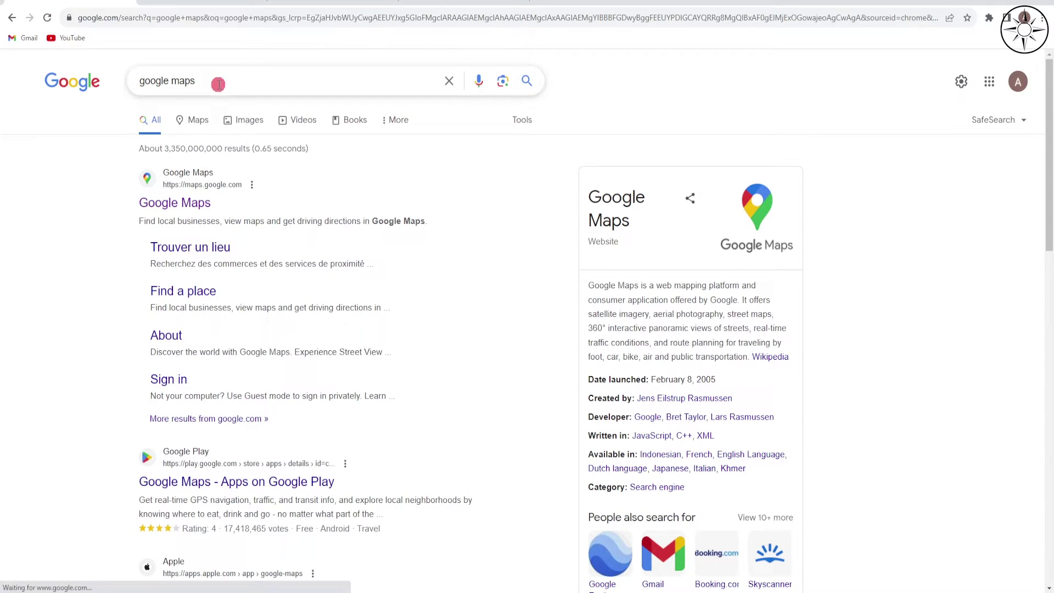
- Open Google Maps, then reach My Maps through Saved > Maps
click(209, 203)
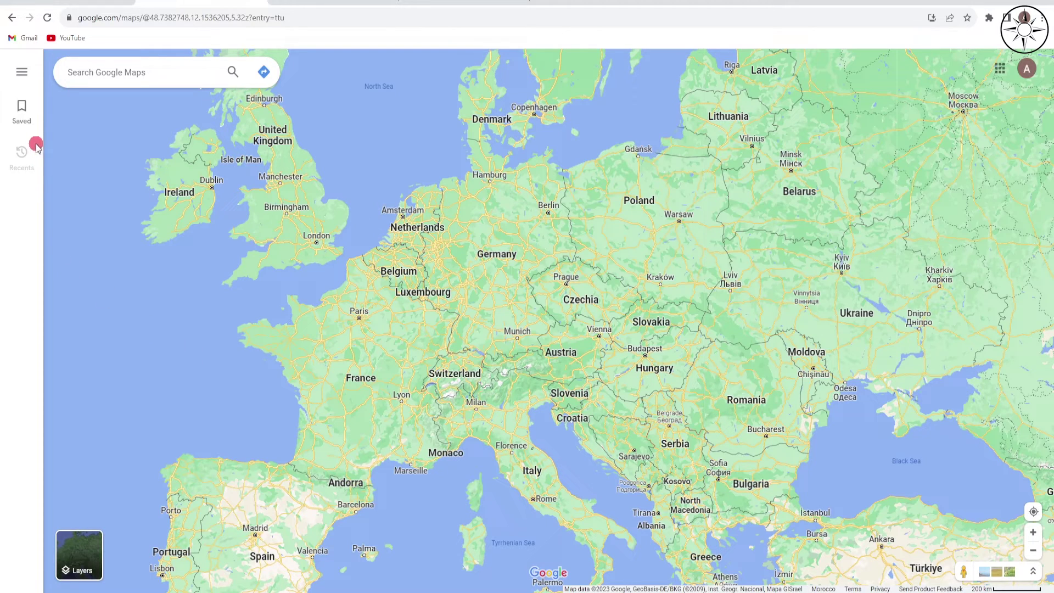
click(23, 114)
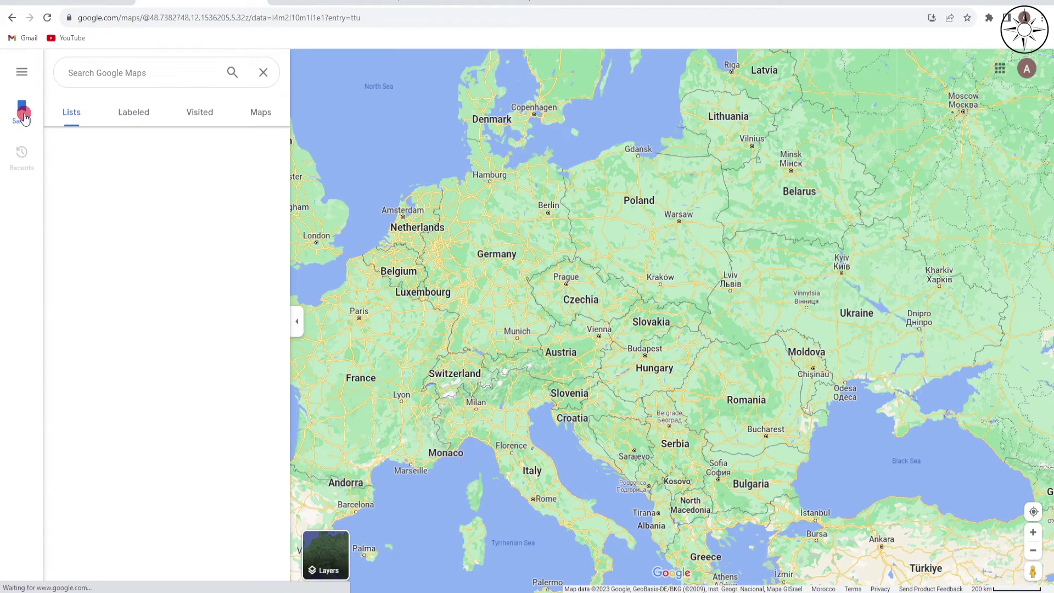
click(268, 115)
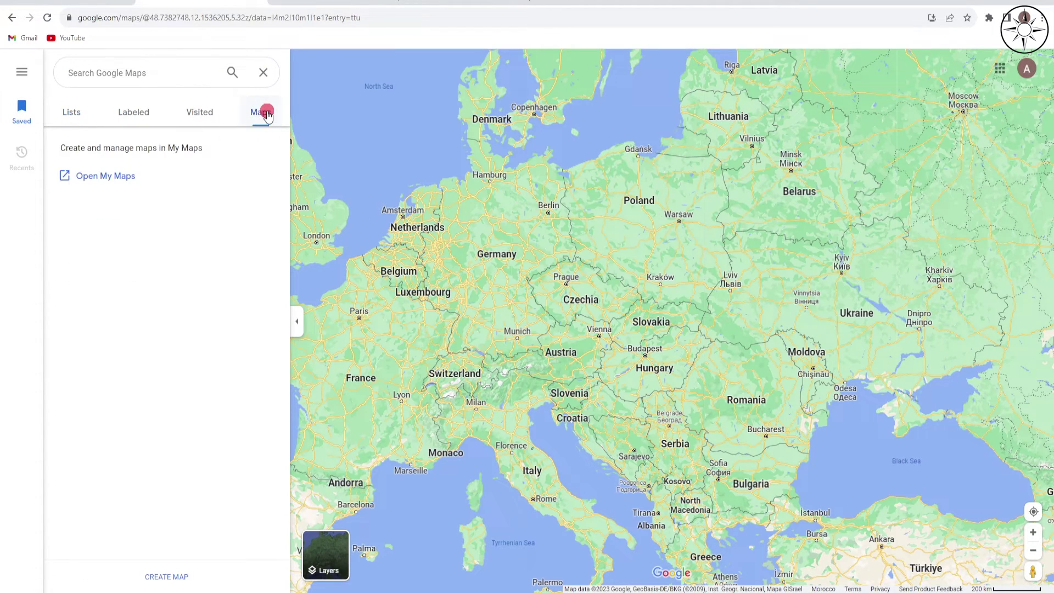
click(111, 177)
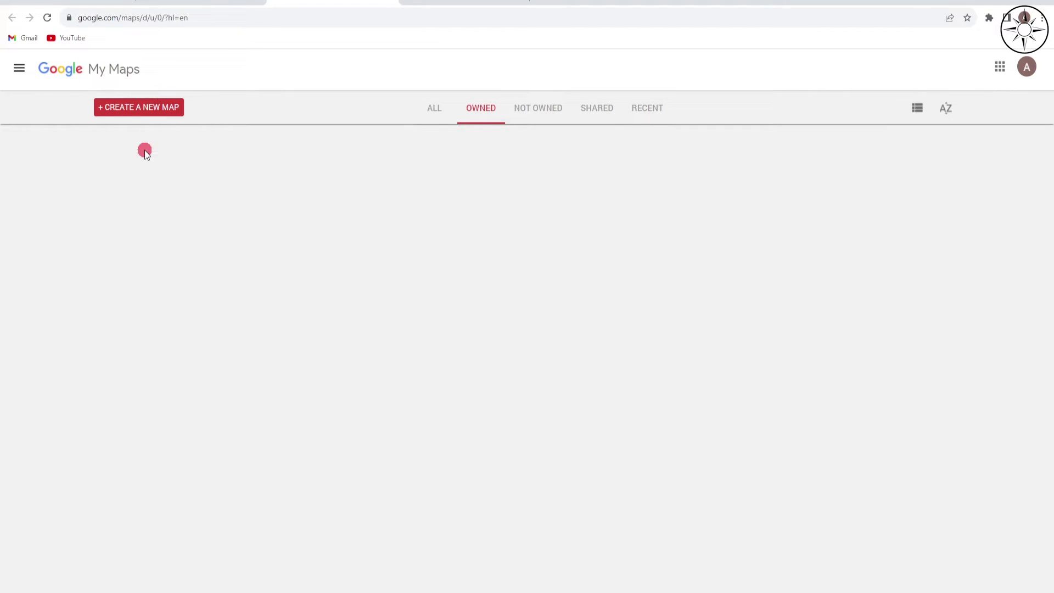
- Create a new map and import the lake KMZ from shp_kmz into its untitled layer
click(136, 118)
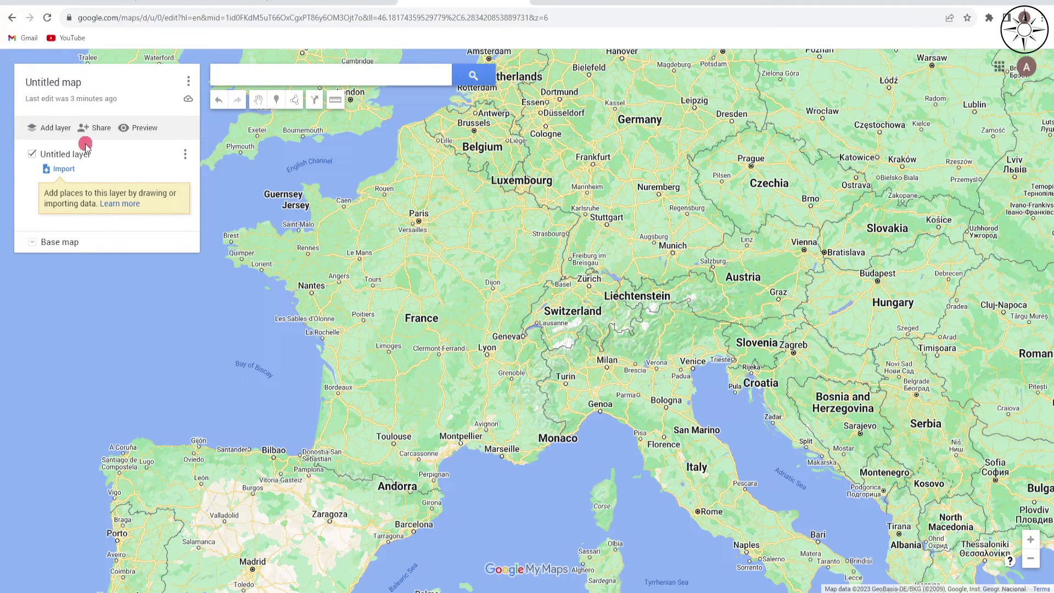
click(64, 170)
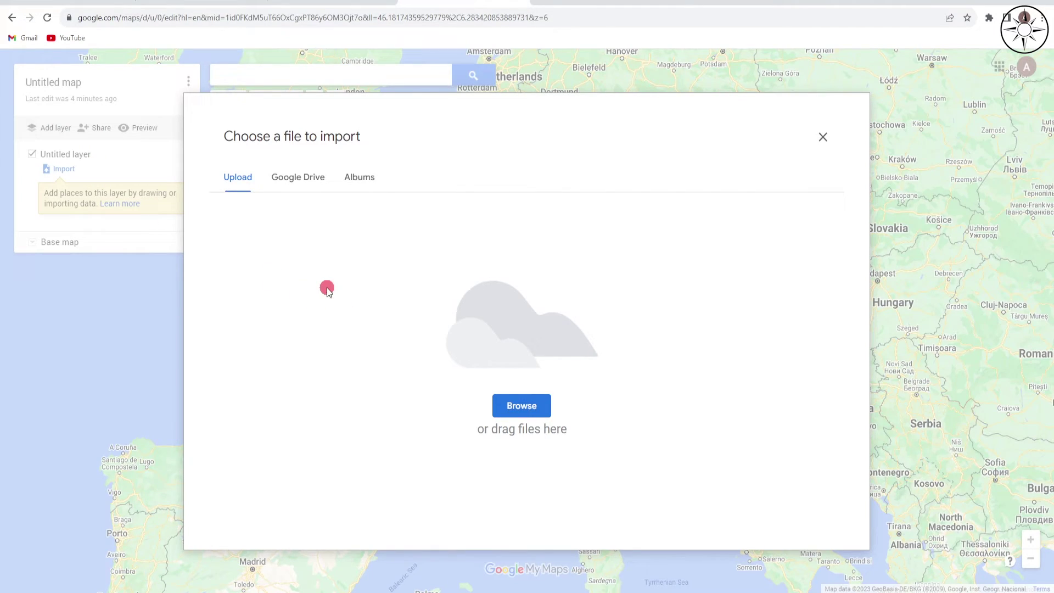
click(530, 406)
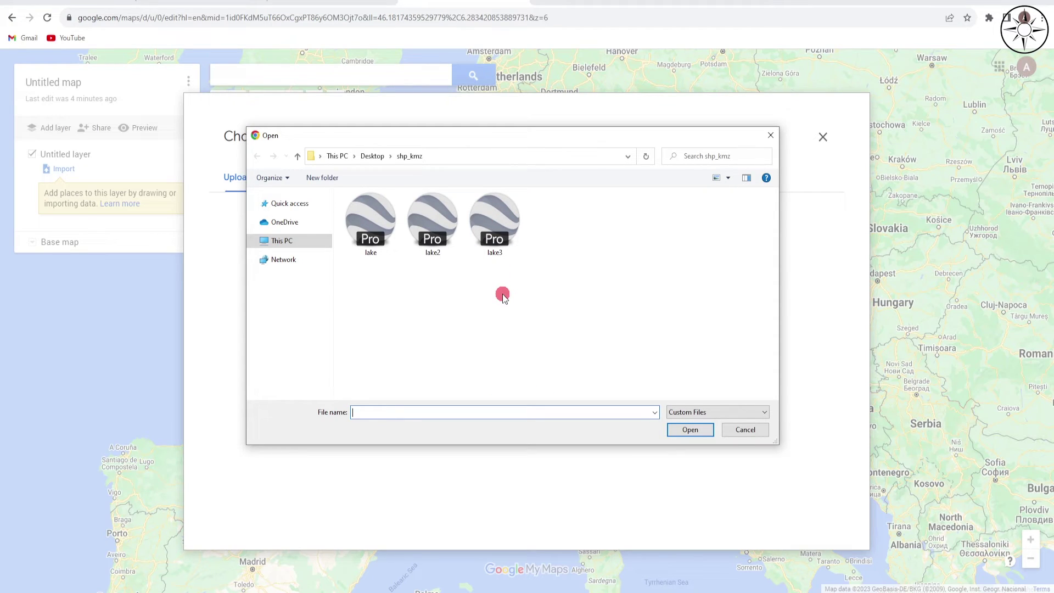
click(380, 240)
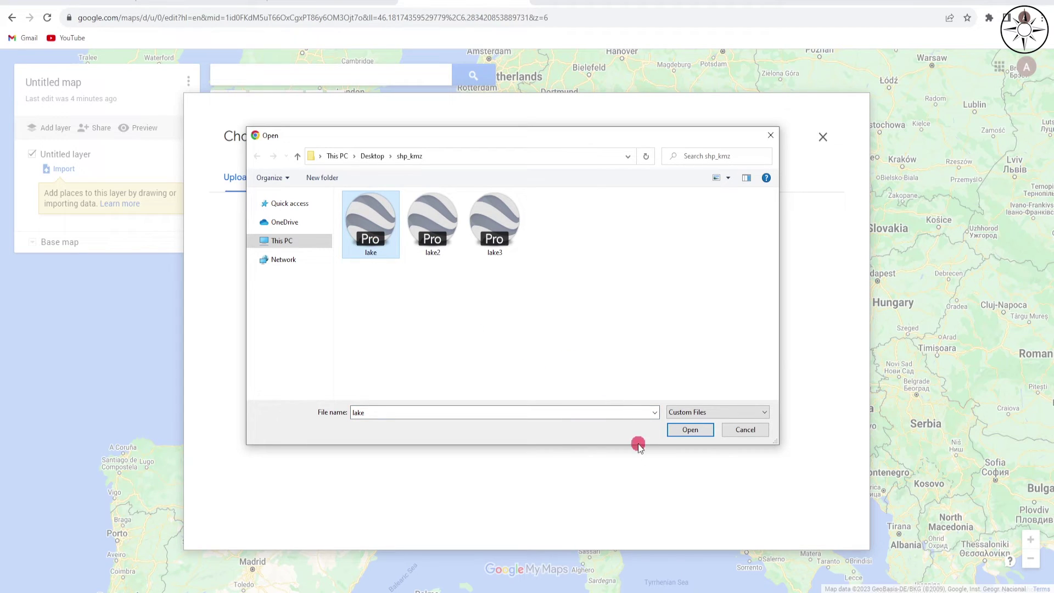
click(704, 440)
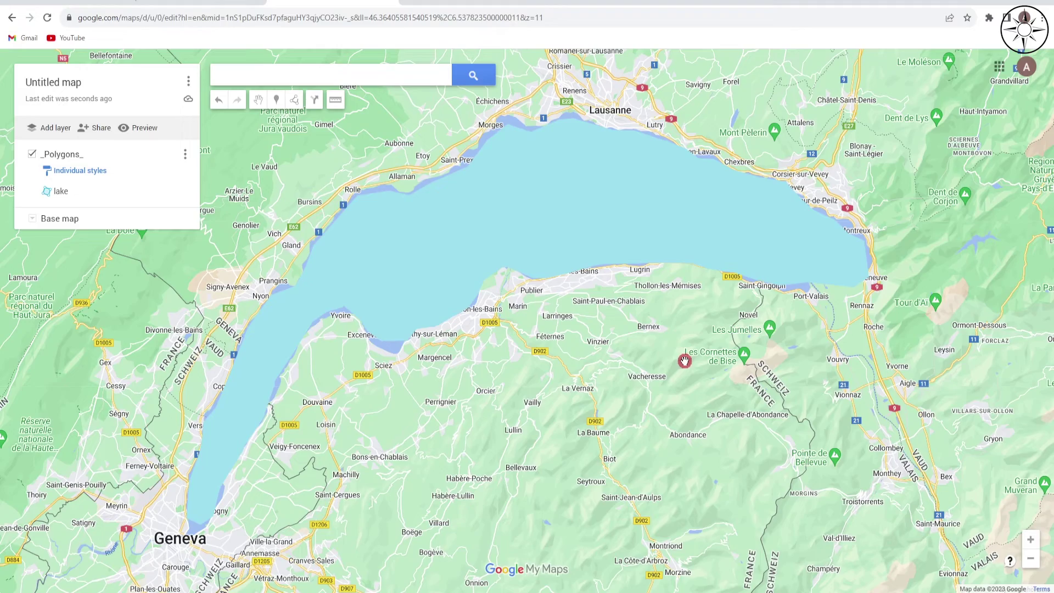
- Zoom out one level to see the lake polygon between Geneva and Lausanne
scroll(640, 330, down, 2)
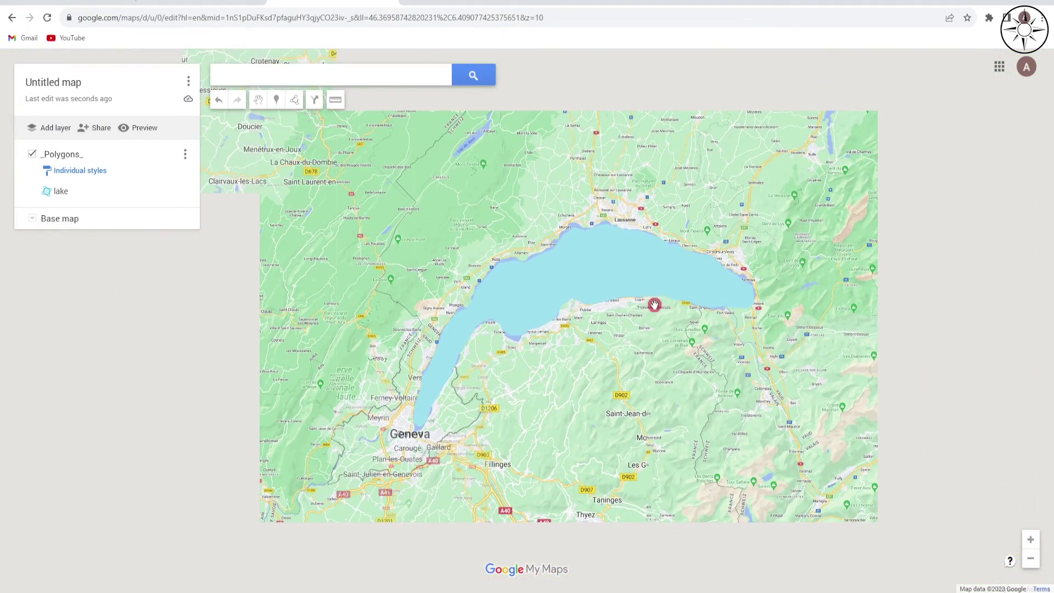